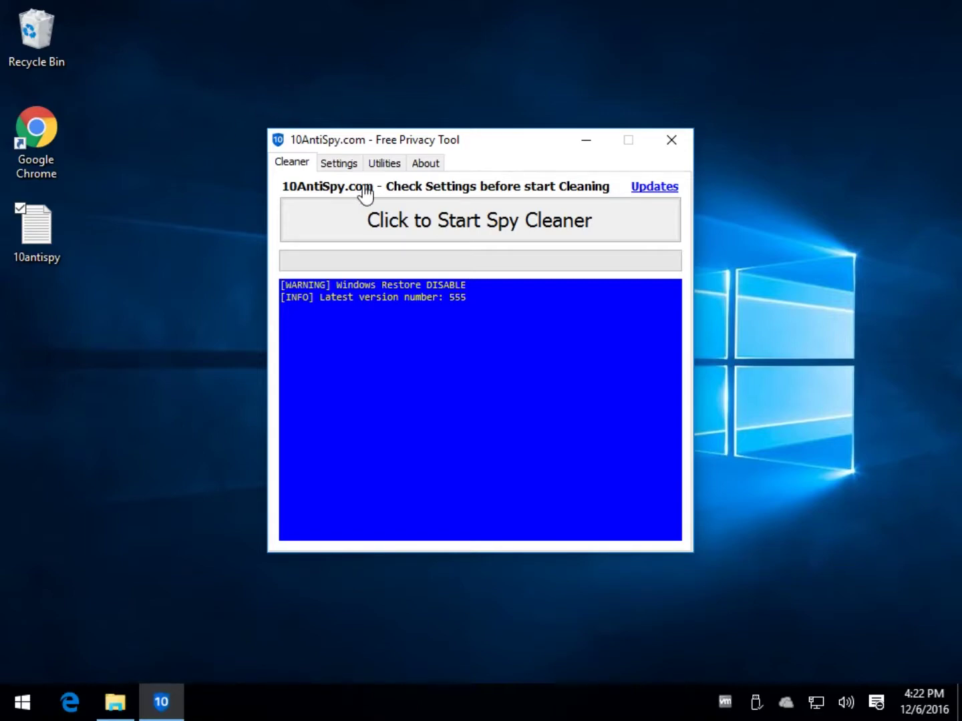
# Step: Browse 10AntiSpy's About, Utilities, Settings and Cleaner pages
pyautogui.click(425, 160)
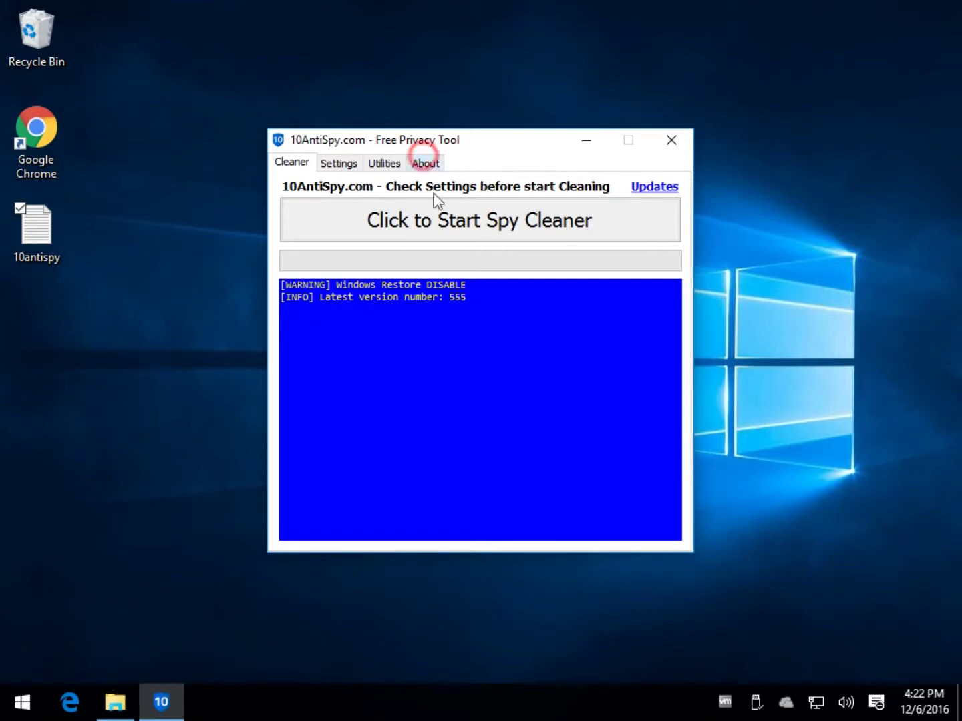
pyautogui.click(425, 165)
pyautogui.click(386, 164)
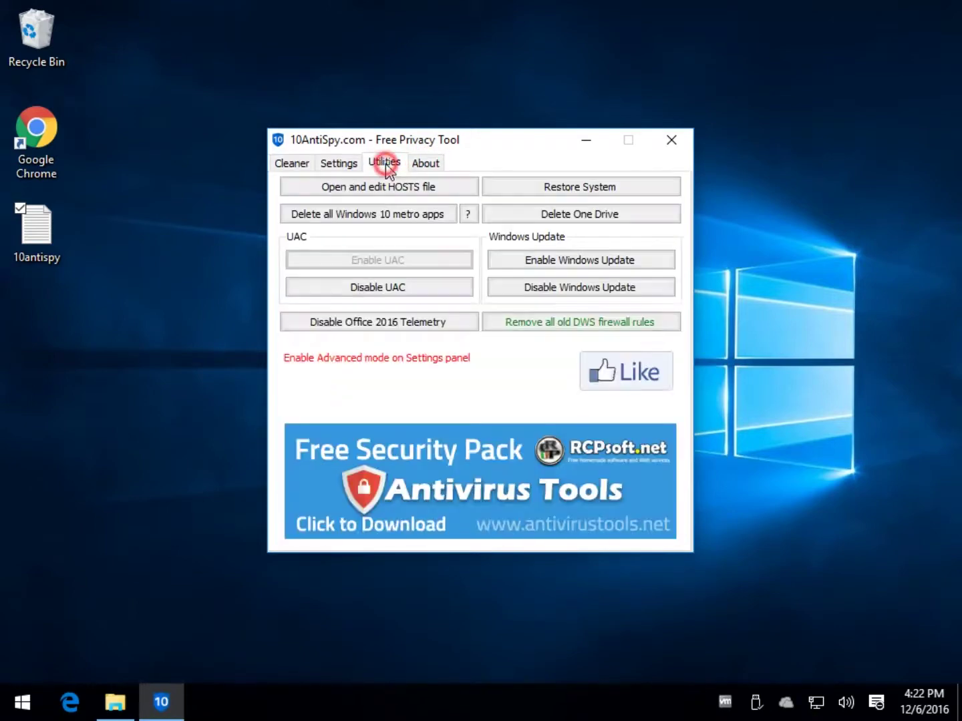
pyautogui.click(348, 164)
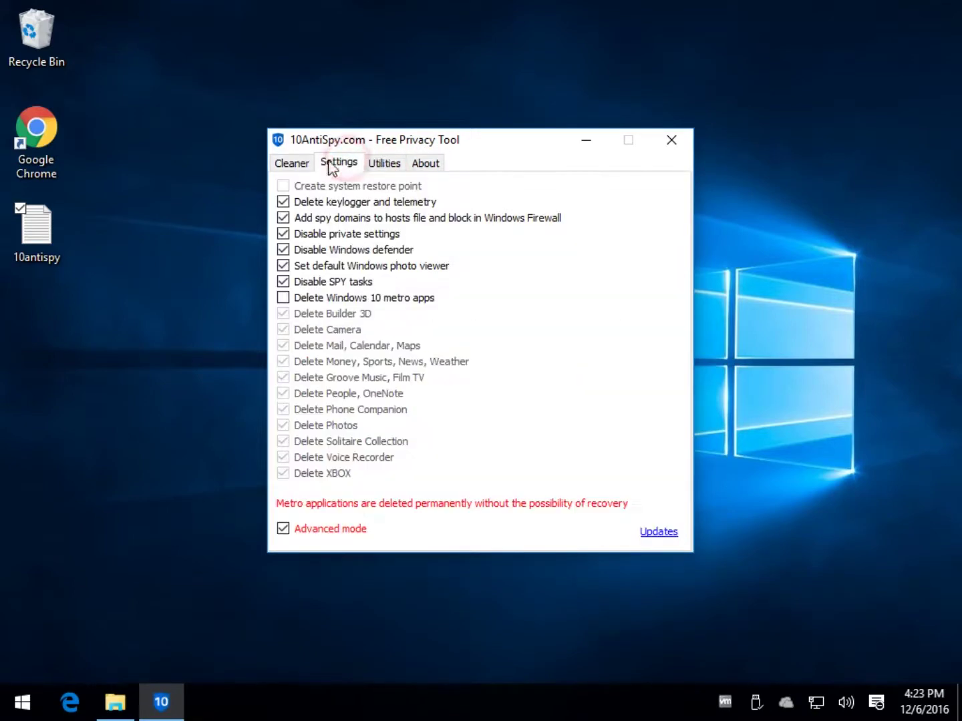
pyautogui.click(287, 171)
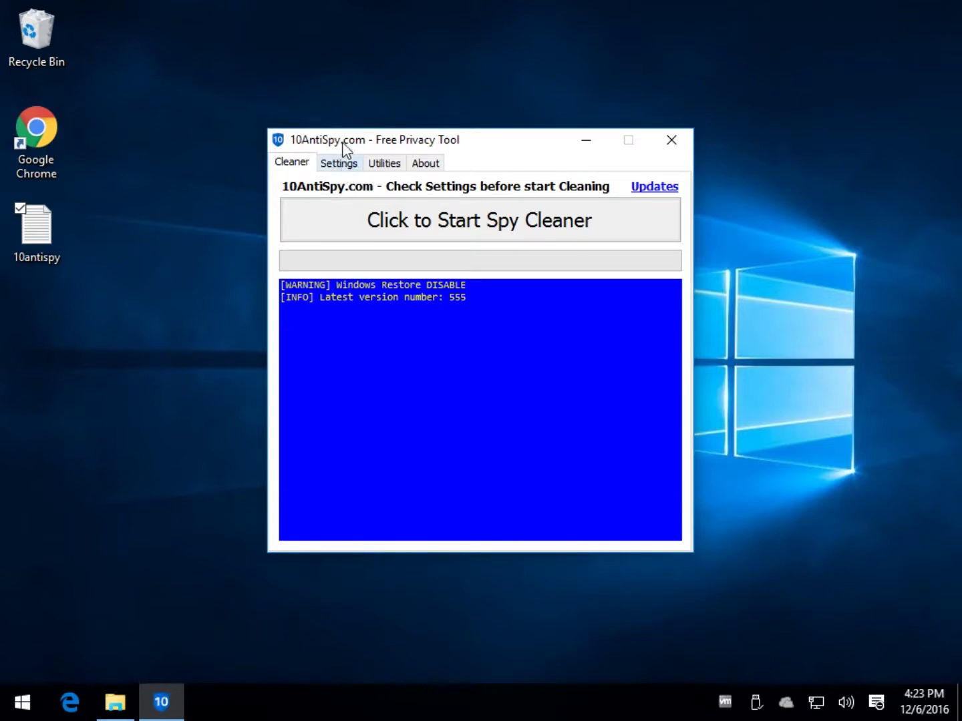
# Step: In Settings, toggle Advanced mode off and back on, and uncheck 'Disable Windows defender'
pyautogui.click(345, 167)
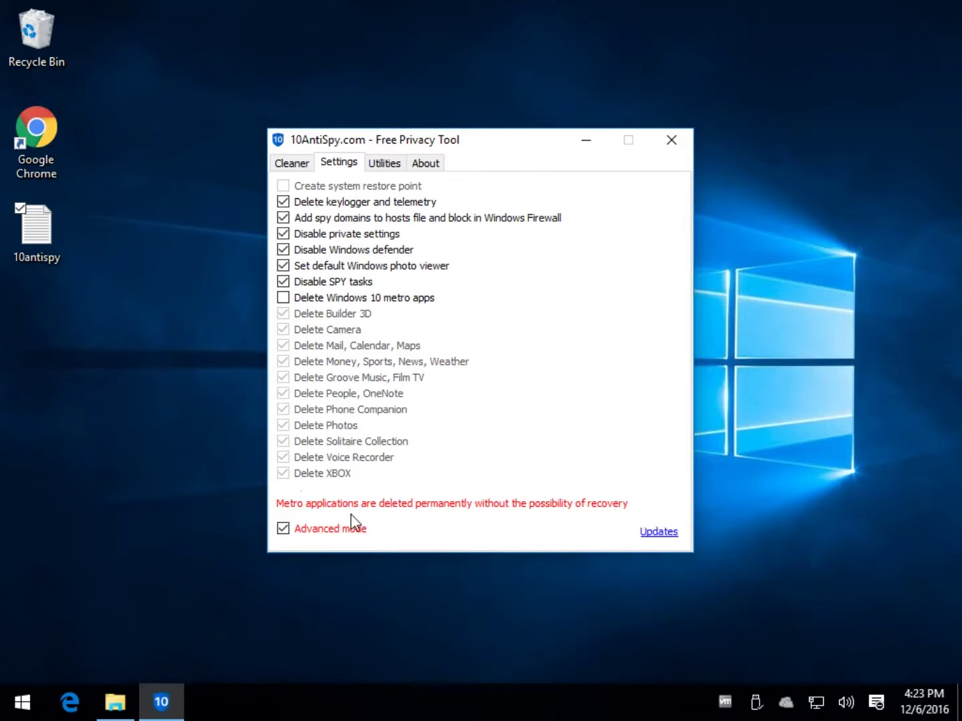
pyautogui.click(282, 530)
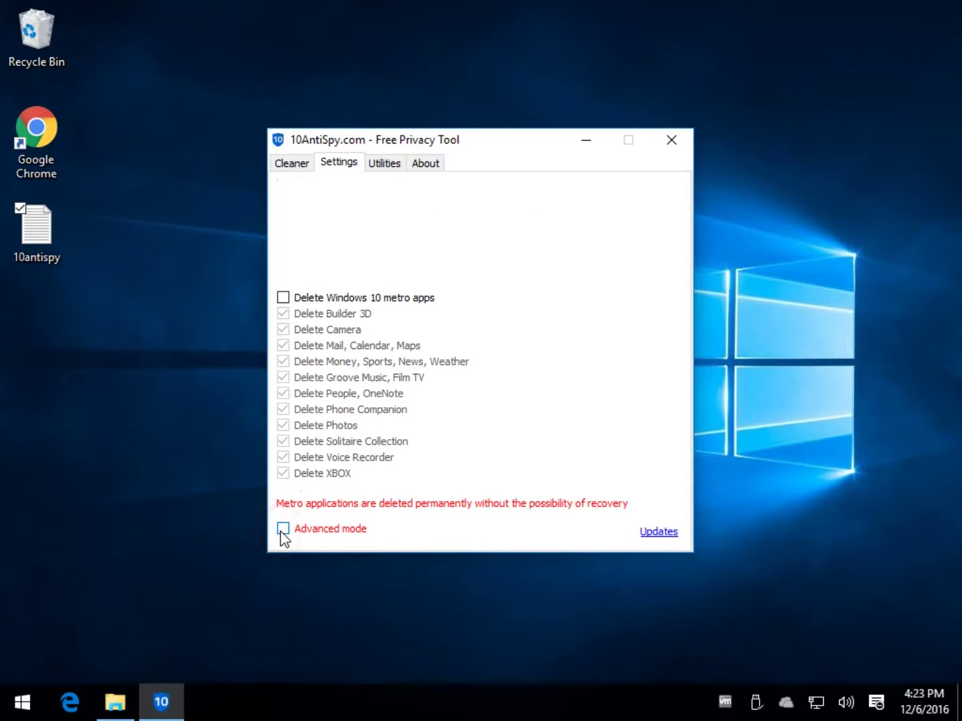
pyautogui.click(282, 530)
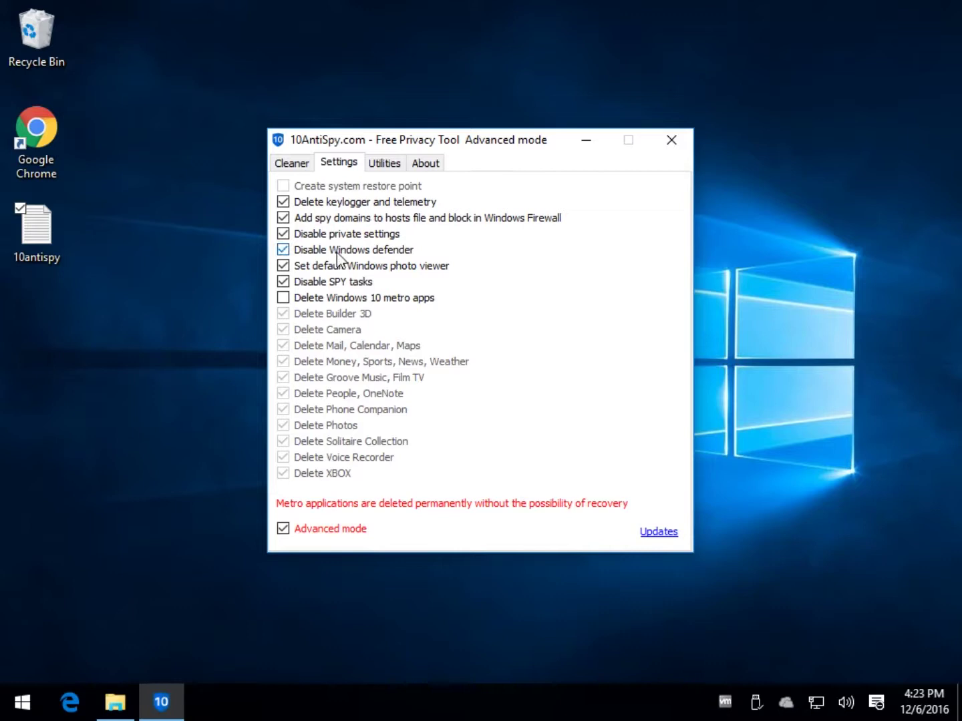
pyautogui.click(289, 253)
# Step: Show the Utilities page with the HOSTS, UAC and Windows Update tools
pyautogui.click(387, 166)
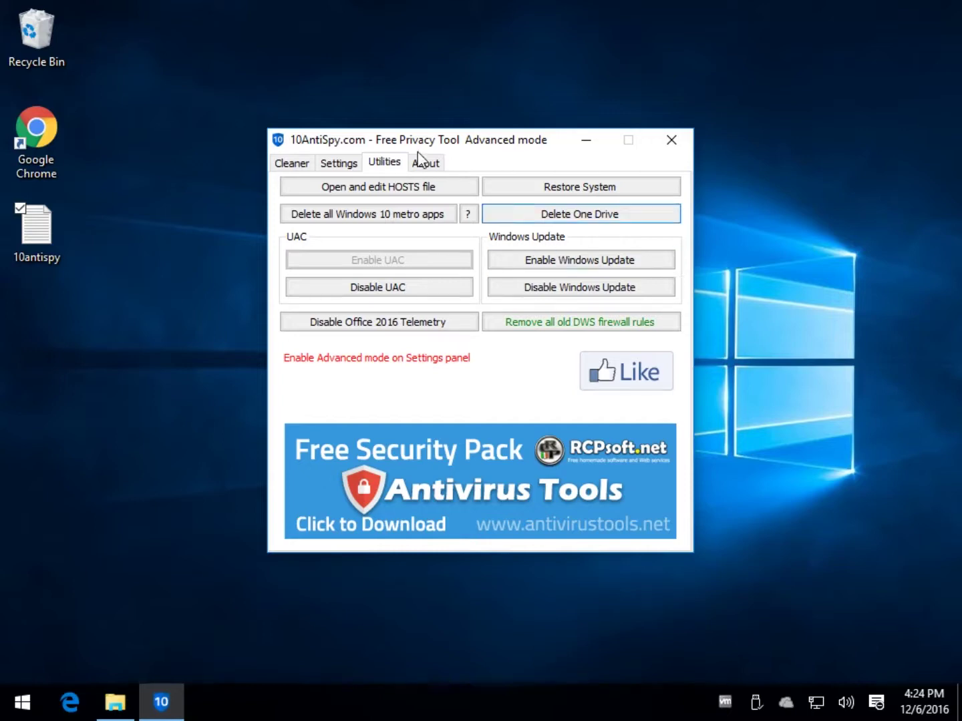
# Step: Start the Spy Cleaner from the Cleaner page, answer No to restarting, and return to Utilities
pyautogui.click(291, 163)
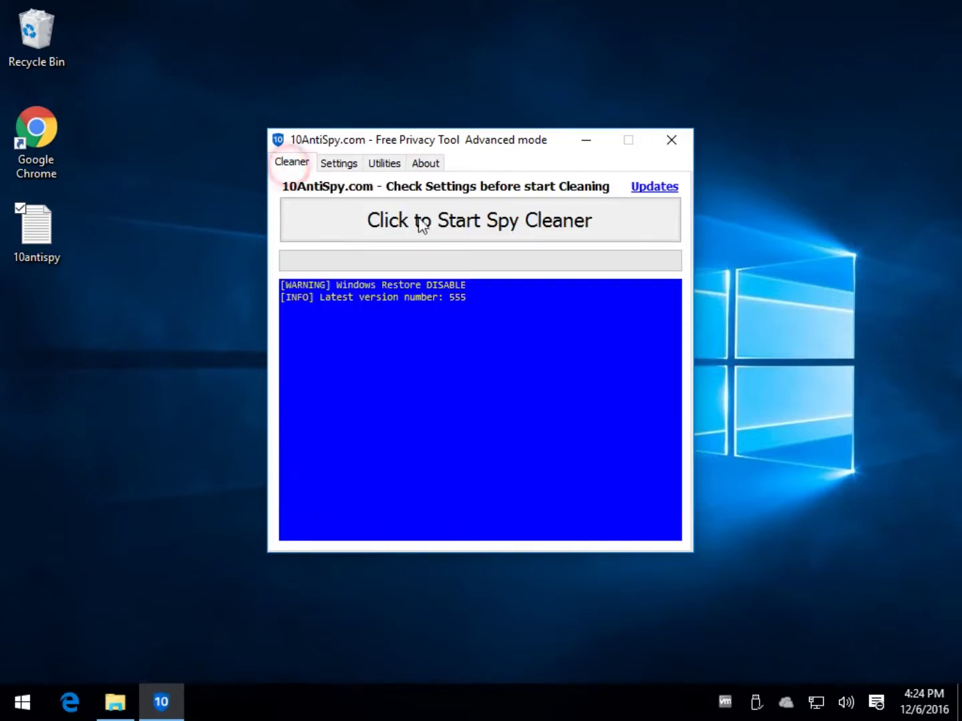
pyautogui.click(431, 215)
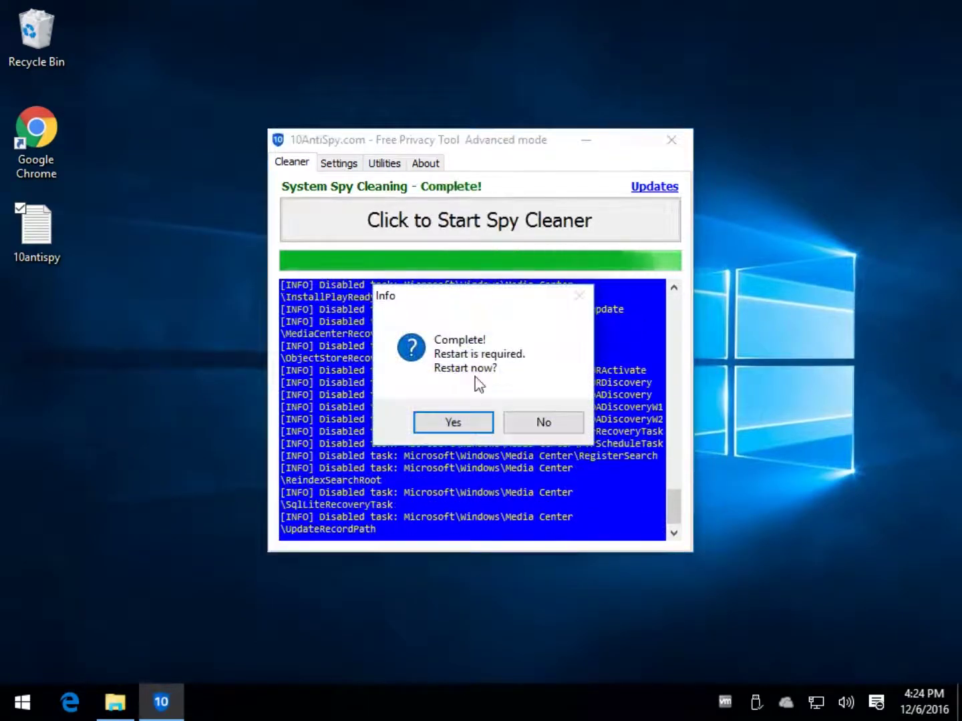
pyautogui.click(542, 422)
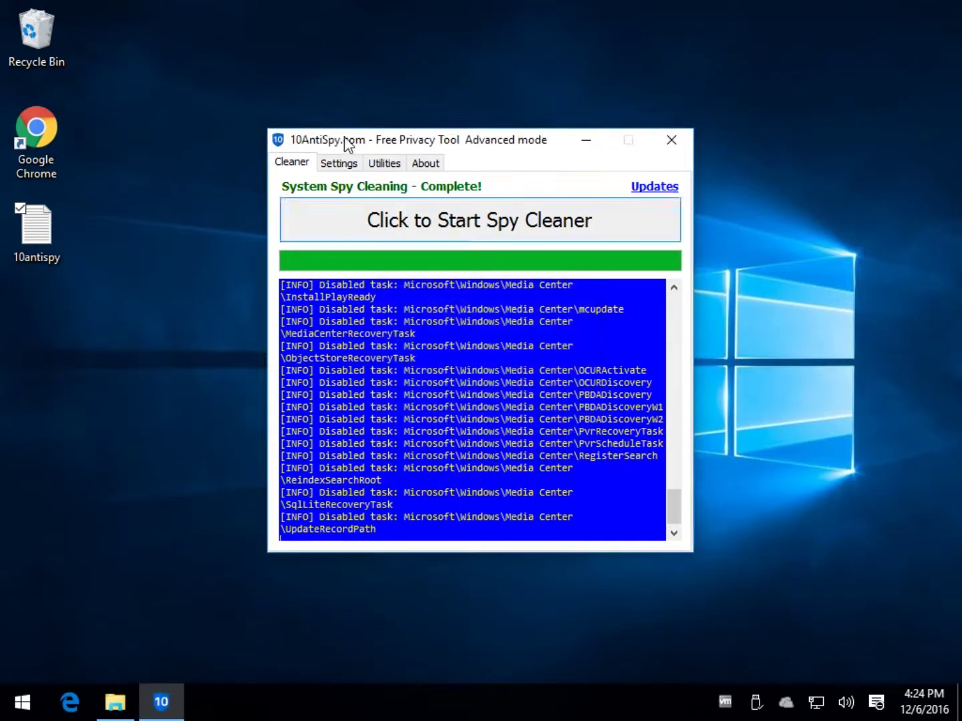
pyautogui.click(382, 164)
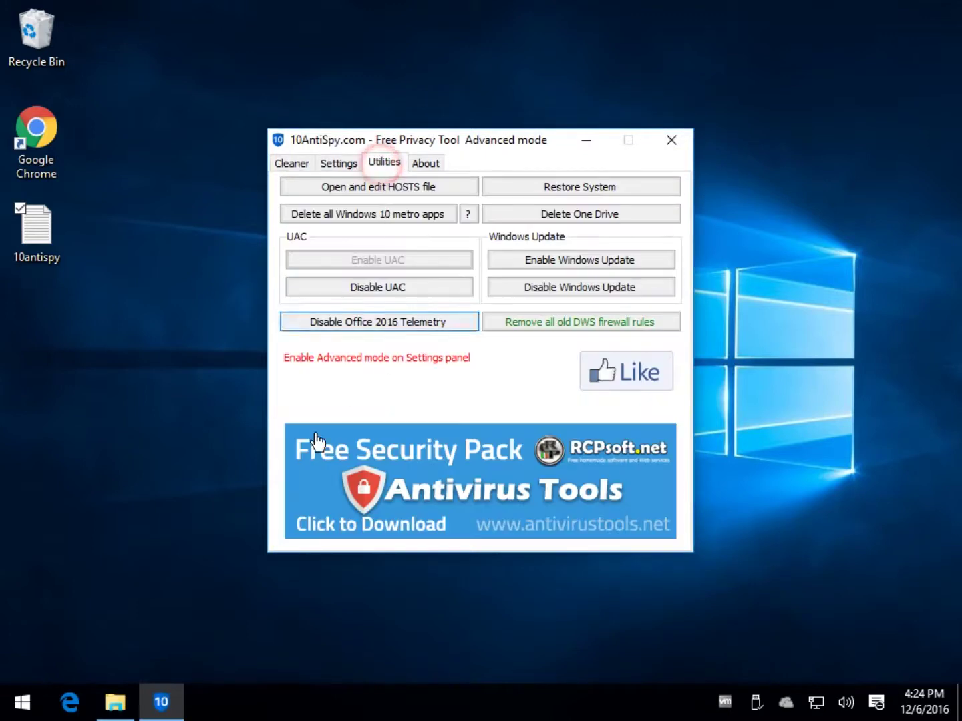
# Step: Open the HOSTS file in Notepad and inspect the localhost and vortex.data.microsoft.com entries
pyautogui.click(422, 190)
pyautogui.scroll(-2, 311, 258)
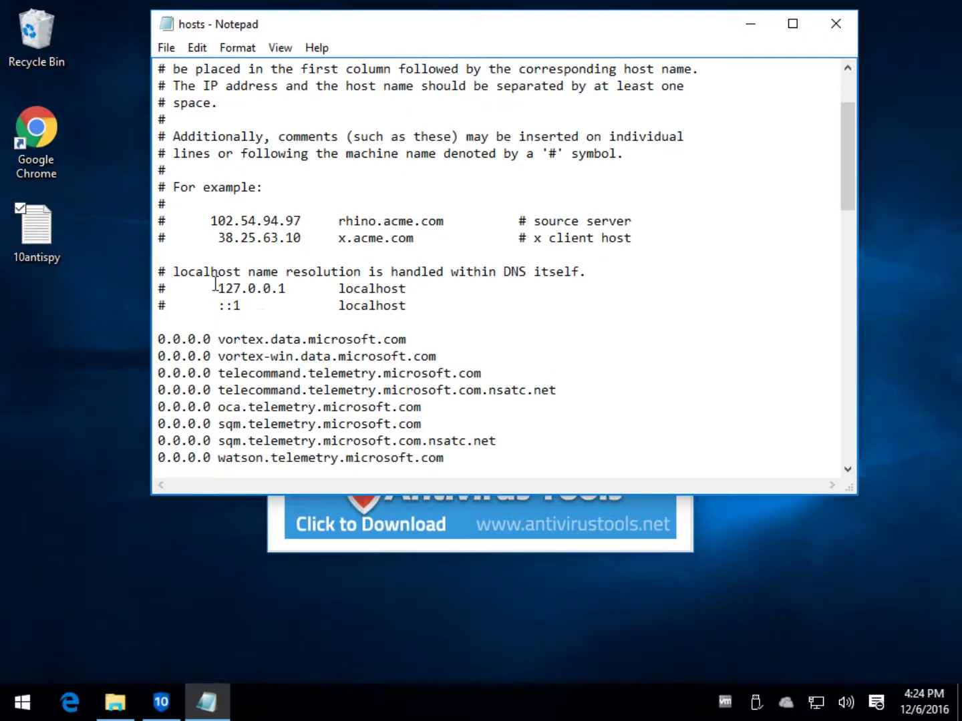
pyautogui.moveTo(218, 288); pyautogui.dragTo(287, 292)
pyautogui.click(359, 291)
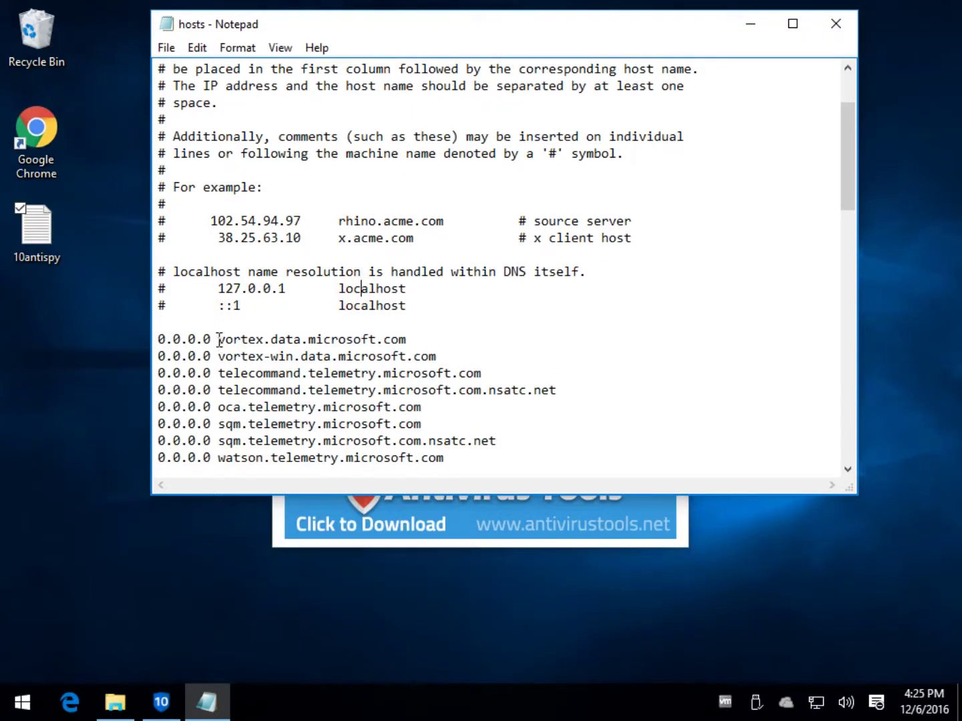
pyautogui.moveTo(219, 339); pyautogui.dragTo(414, 341)
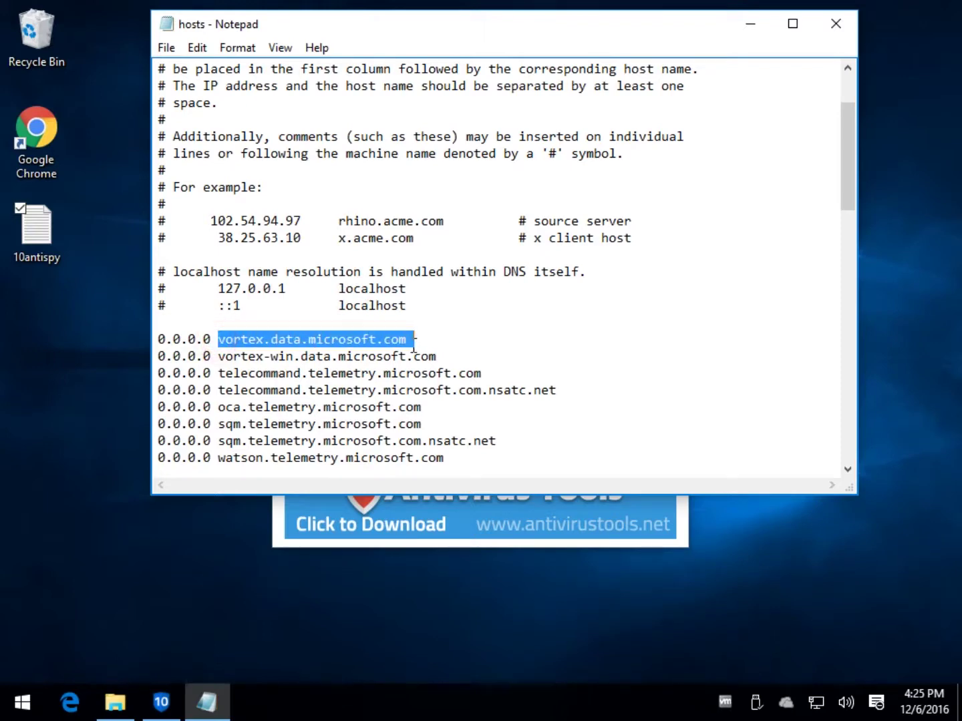
pyautogui.click(171, 339)
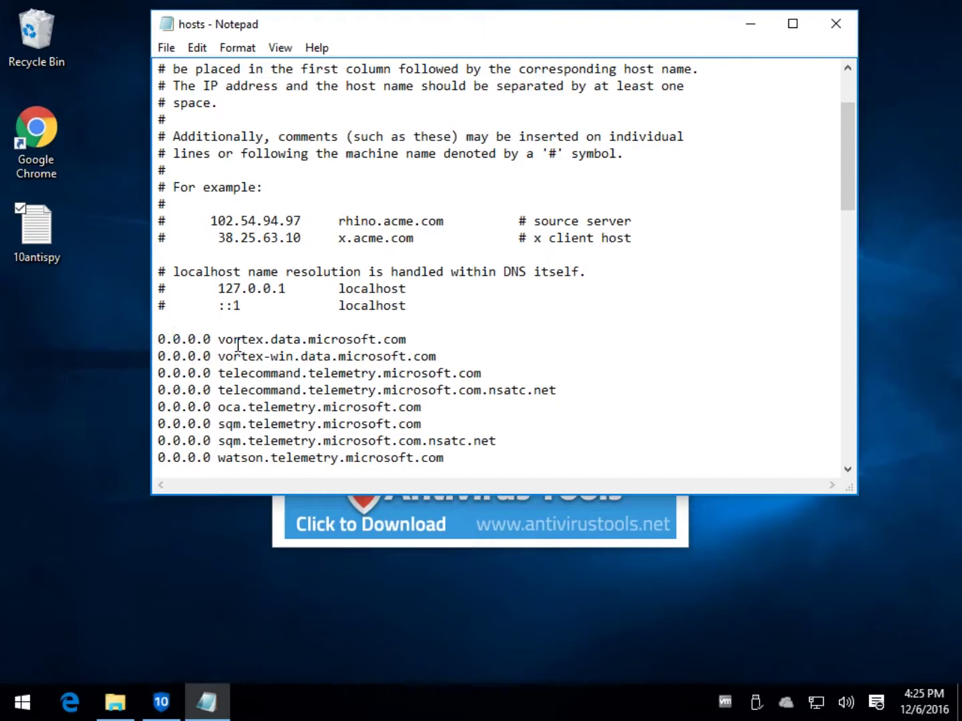
# Step: Delete the whole block of 0.0.0.0 entries and close the hosts file
pyautogui.scroll(-2, 237, 344)
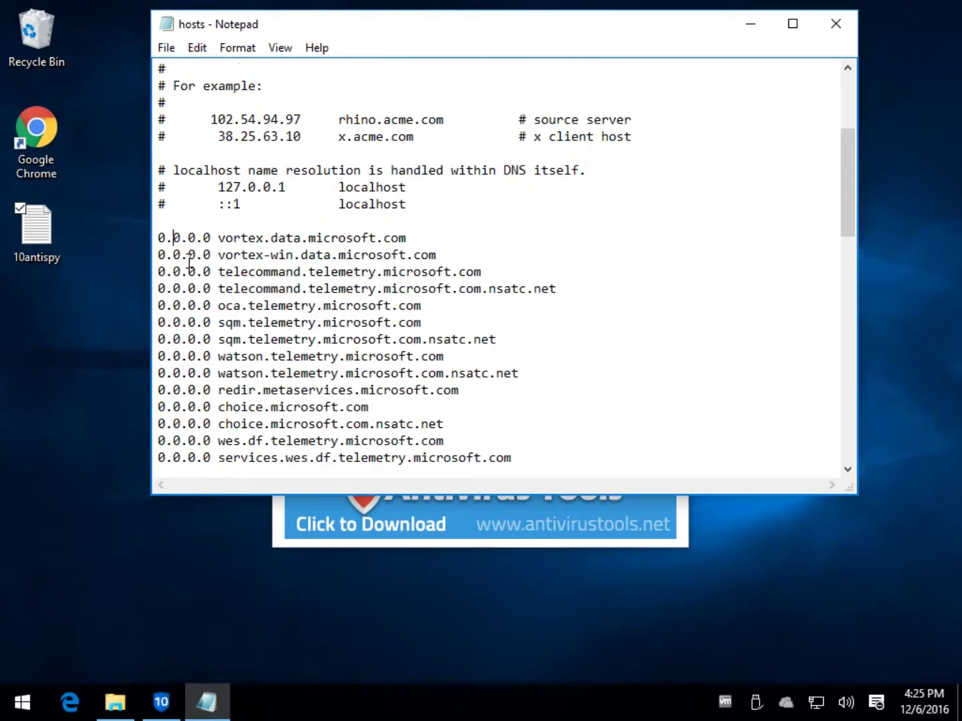
pyautogui.click(161, 236)
pyautogui.moveTo(161, 235); pyautogui.dragTo(567, 691)
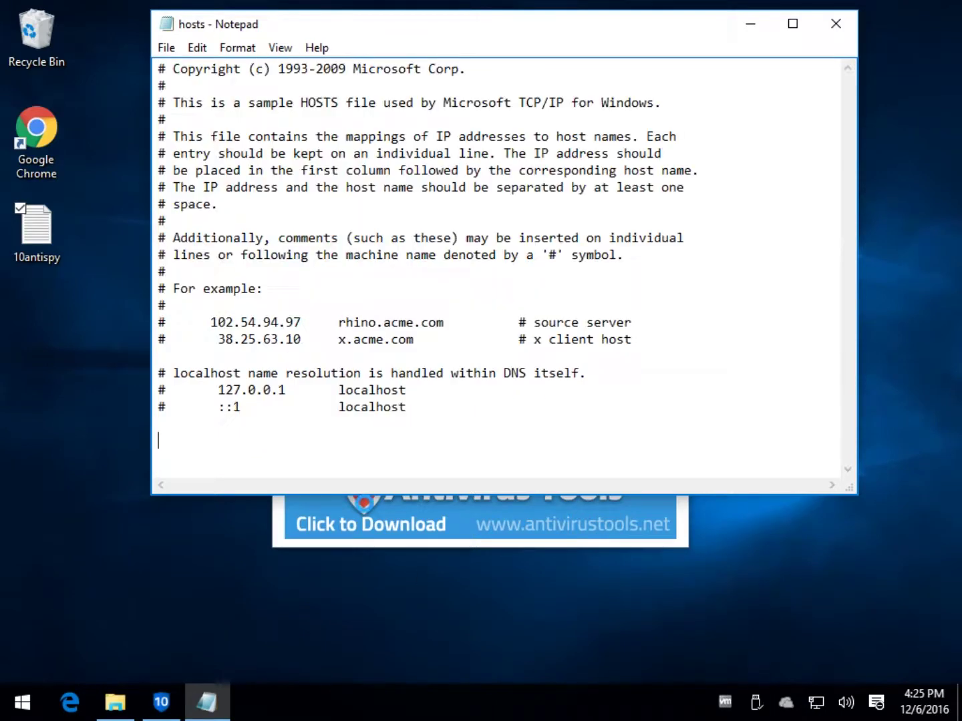
pyautogui.press('Delete')
pyautogui.click(854, 28)
# Step: Save the hosts file changes, then open the 10antispy log and read it to the end
pyautogui.click(437, 360)
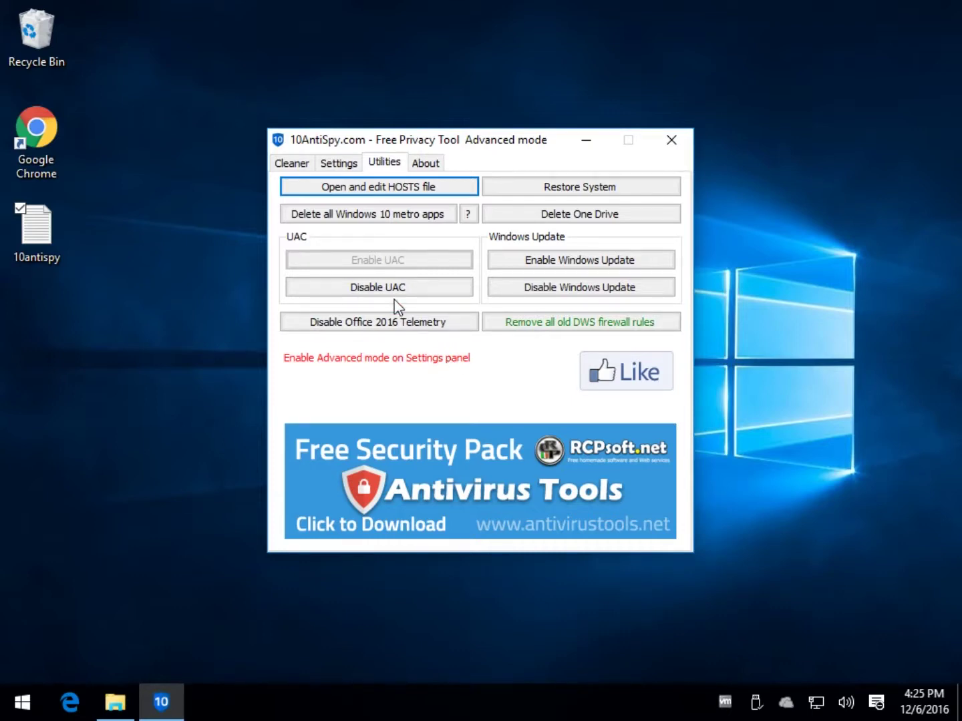
pyautogui.doubleClick(40, 230)
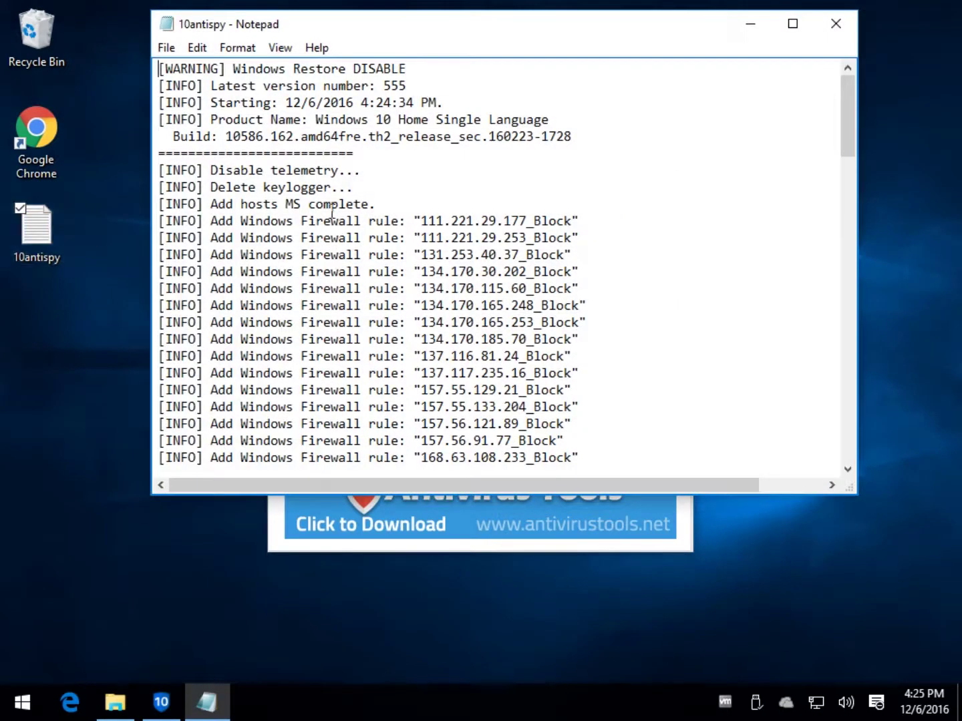
pyautogui.moveTo(424, 19); pyautogui.dragTo(430, 45)
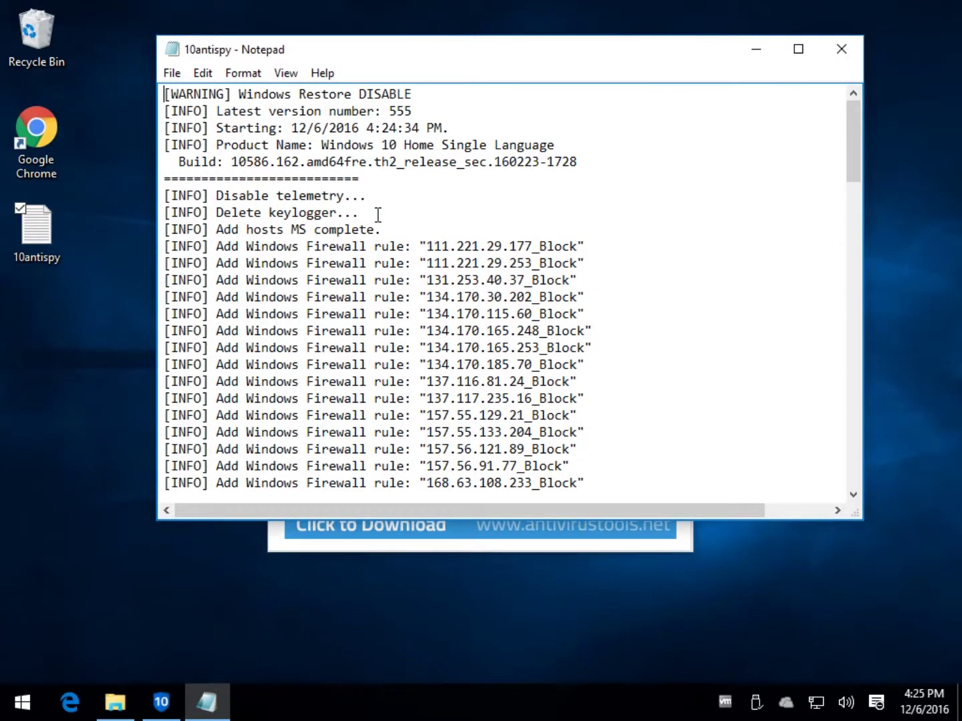
pyautogui.scroll(-16, 378, 268)
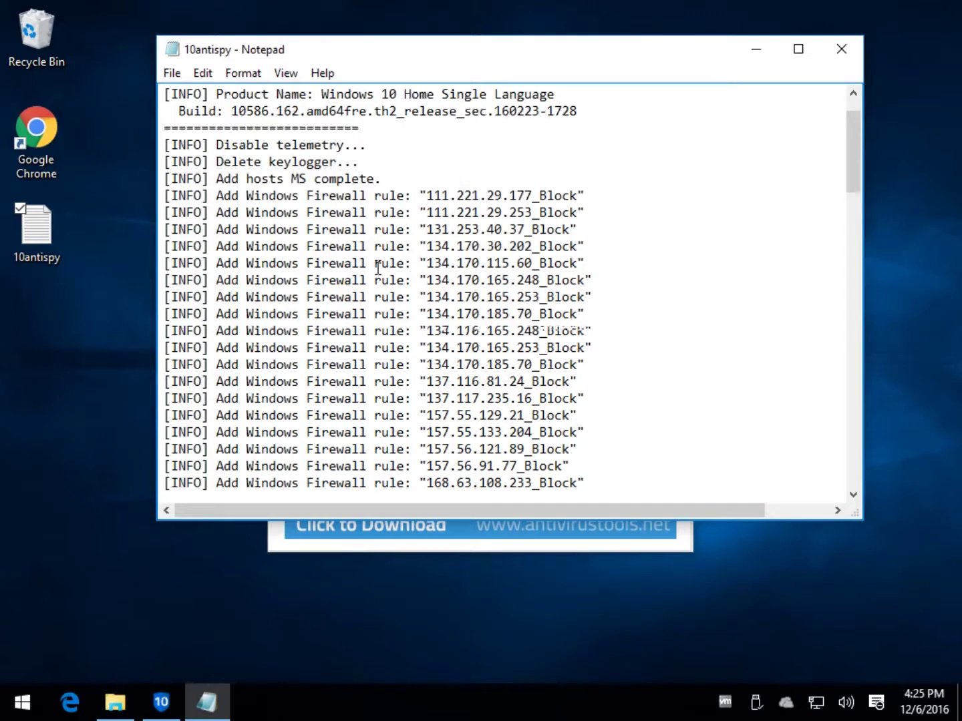
pyautogui.scroll(-4, 378, 267)
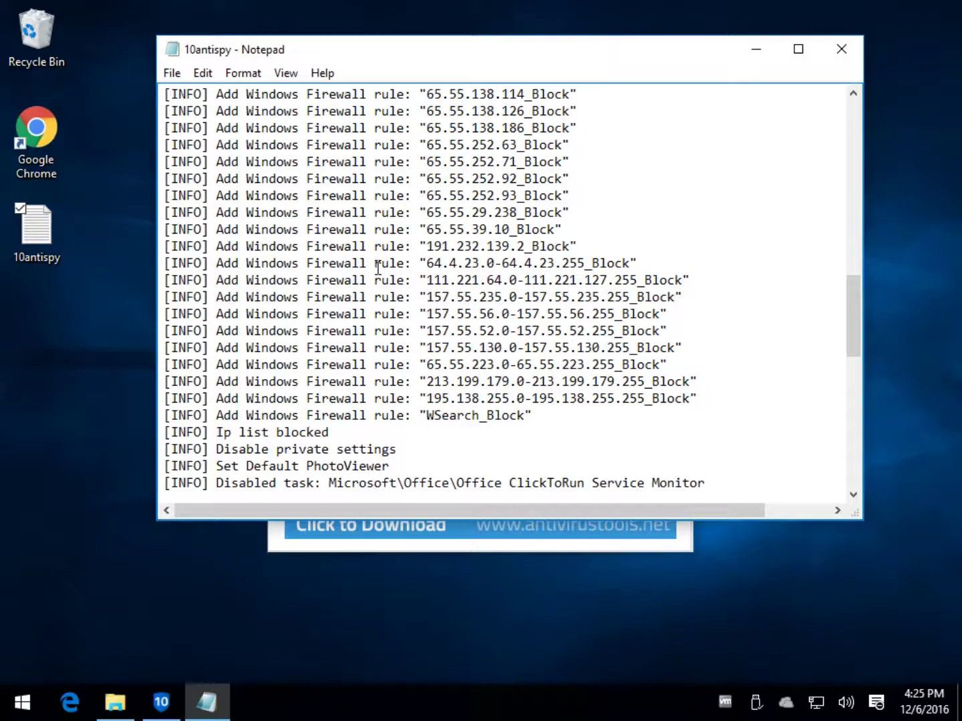
pyautogui.scroll(-1, 562, 363)
pyautogui.scroll(-6, 562, 363)
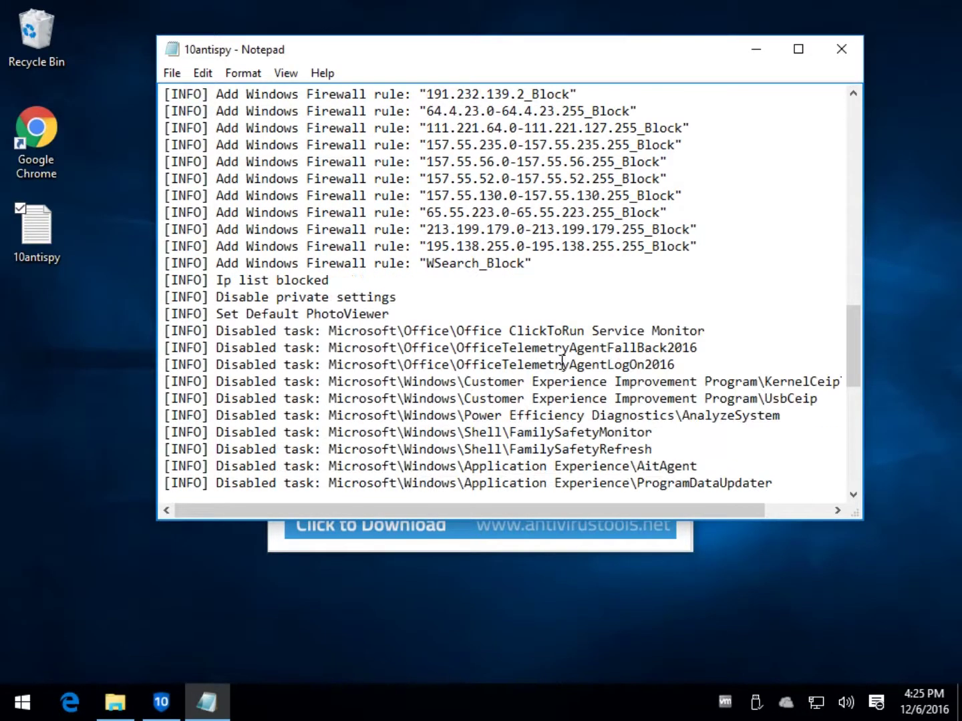
pyautogui.scroll(-6, 519, 306)
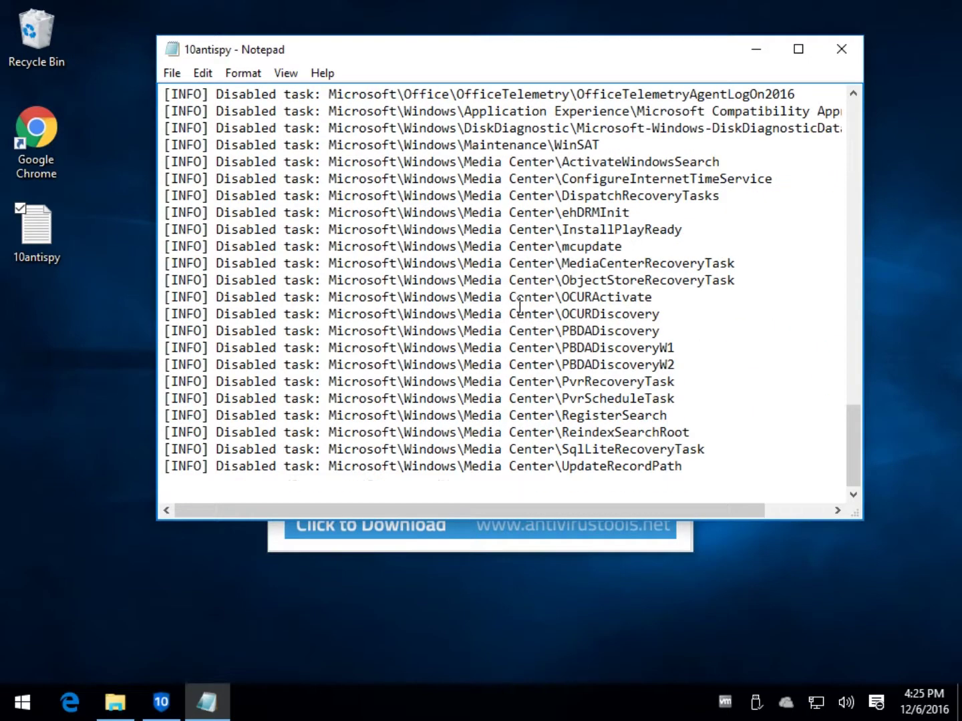
# Step: Close the log and view the Cleaner, Settings and Utilities pages, finishing on the Cleaner log
pyautogui.click(842, 50)
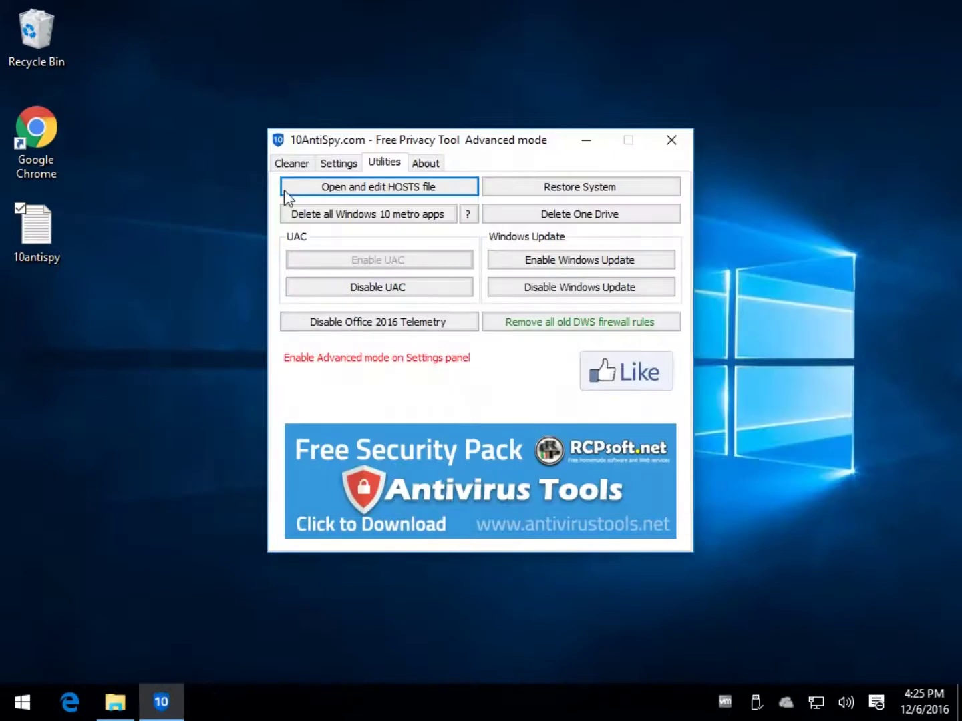
pyautogui.click(293, 163)
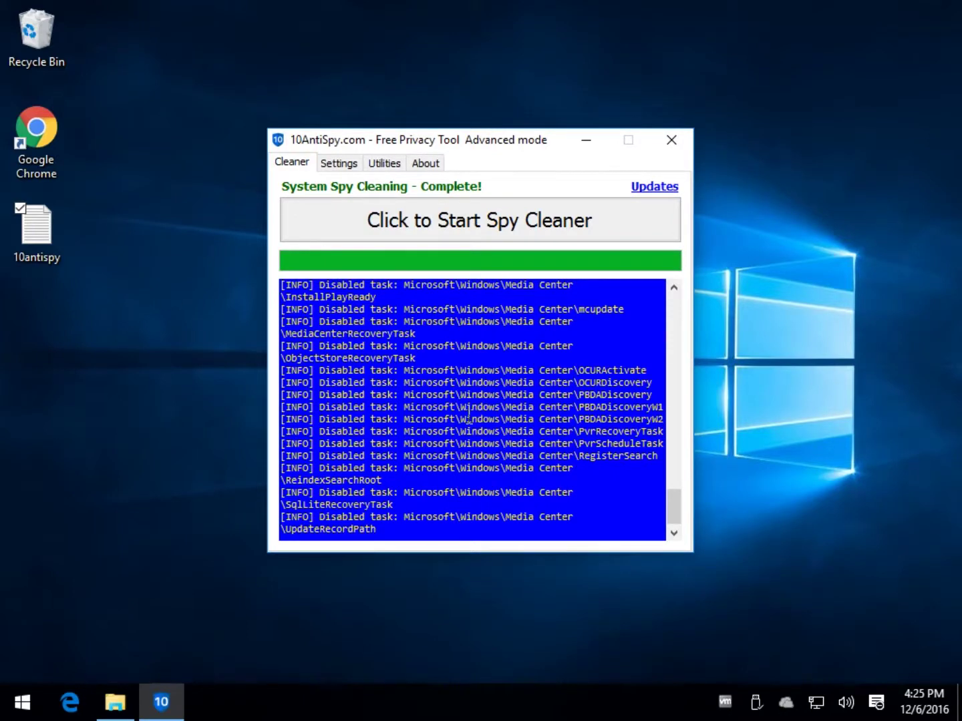
pyautogui.click(339, 163)
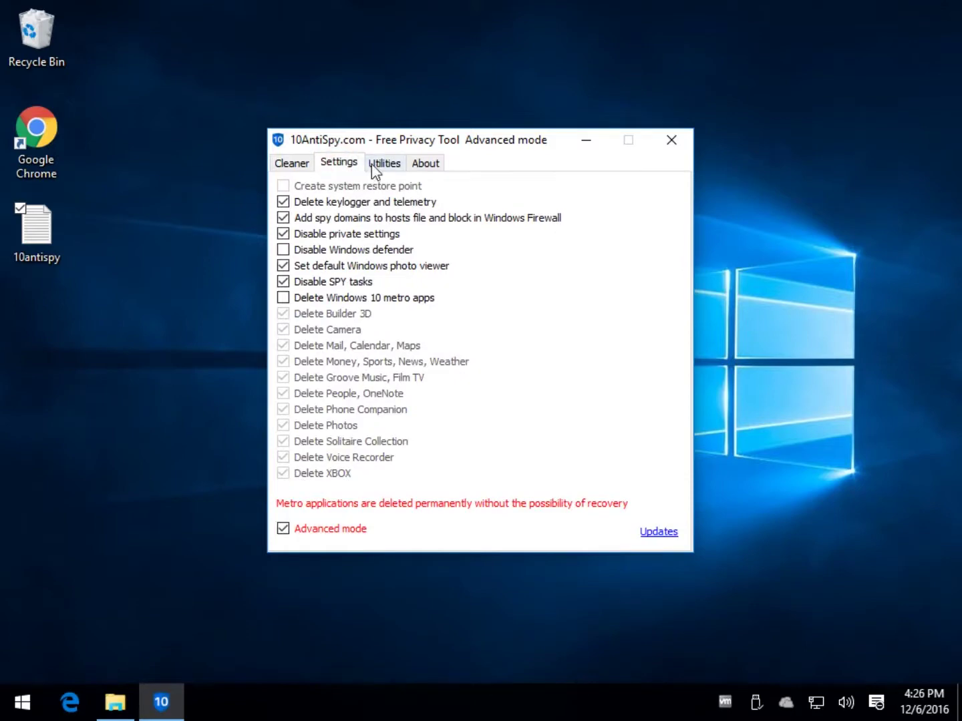
pyautogui.click(372, 167)
pyautogui.click(297, 166)
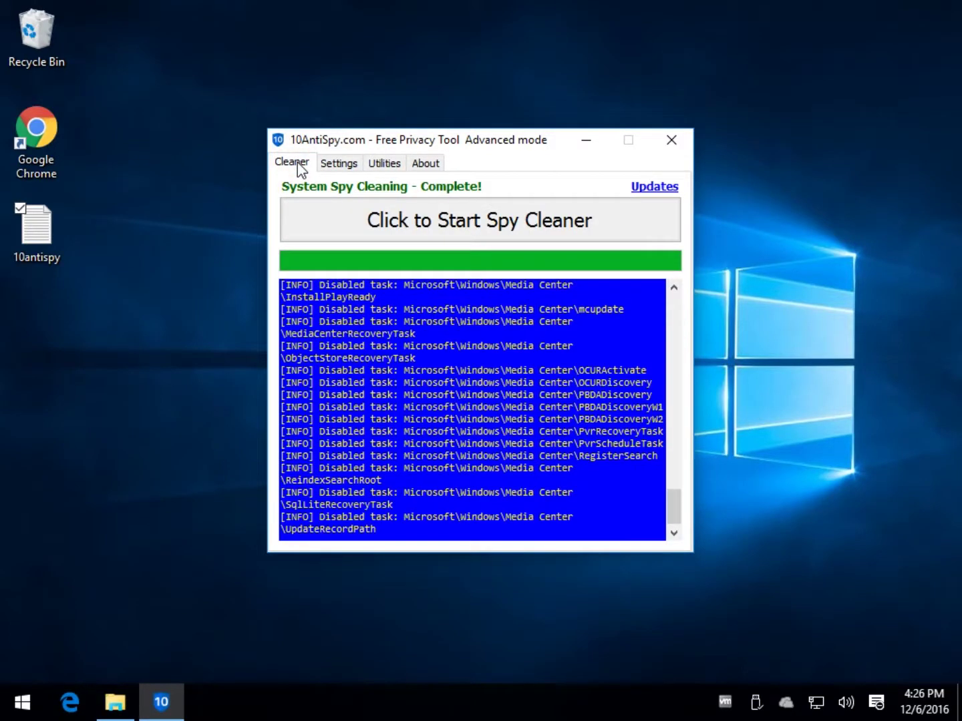